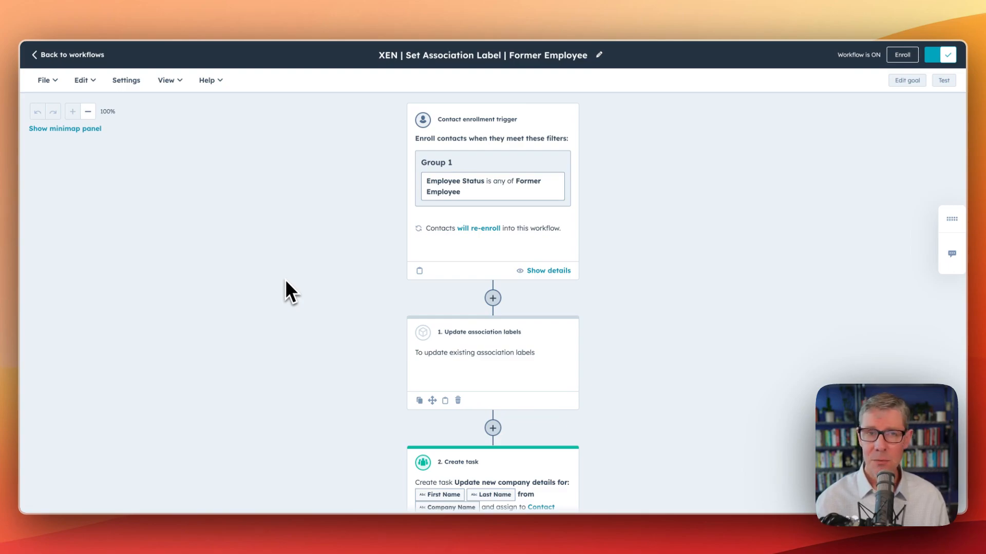
Review the former-employee workflow's actions and the Employee Status options available on the HubSpot CEO's contact record
{"action": "scroll", "coordinate": [287, 308], "scroll_direction": "down", "scroll_amount": 1}
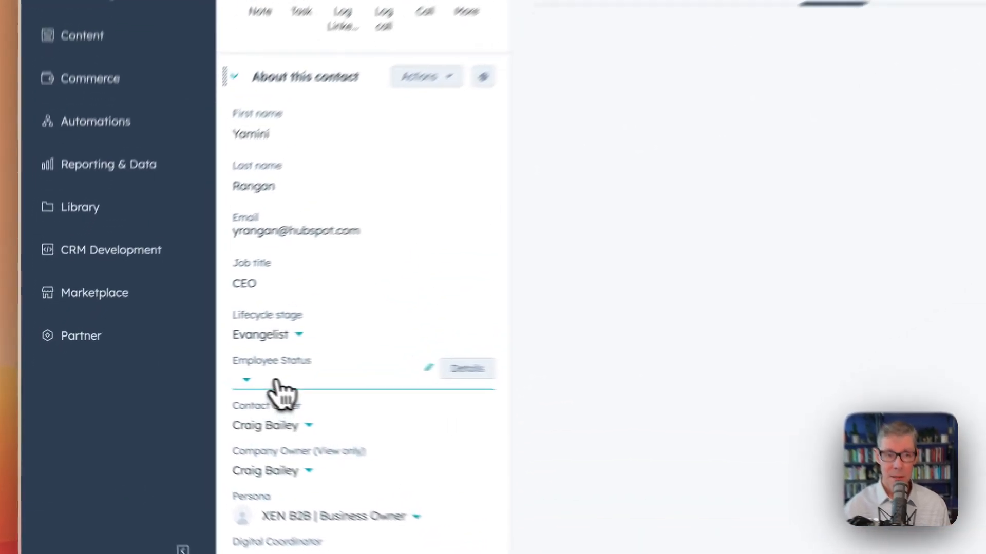
{"action": "left_click", "coordinate": [173, 398]}
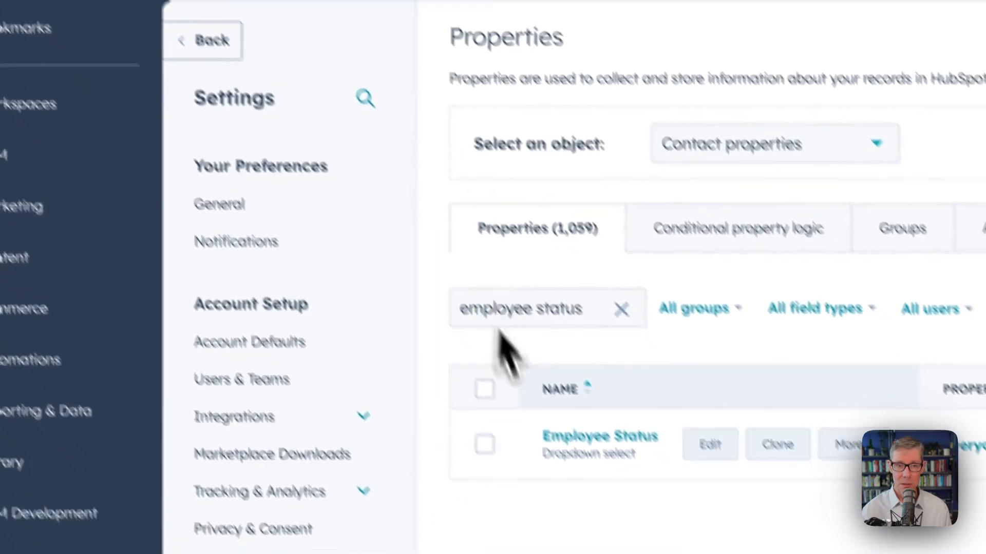
{"action": "mouse_move", "coordinate": [550, 413]}
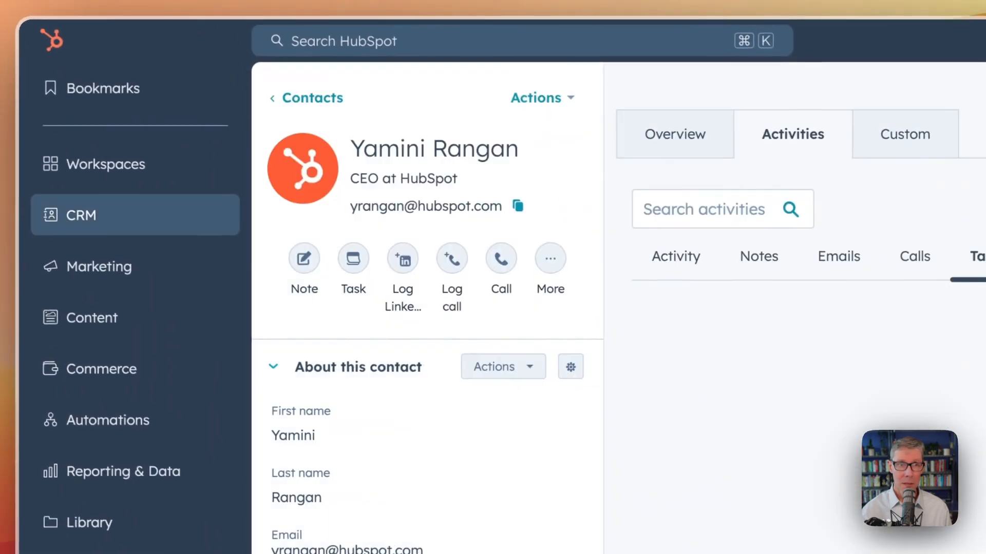
{"action": "left_click", "coordinate": [291, 324]}
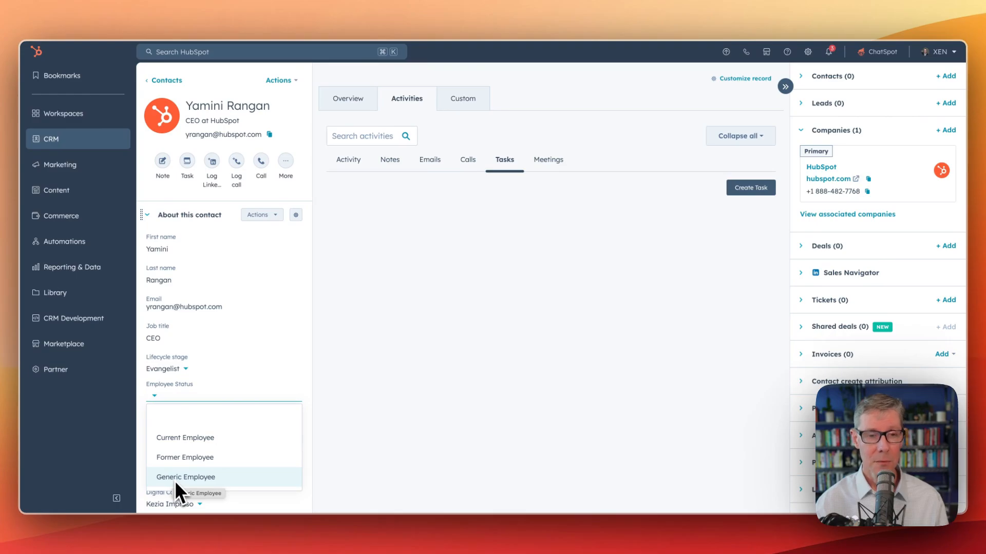
{"action": "left_click", "coordinate": [339, 403]}
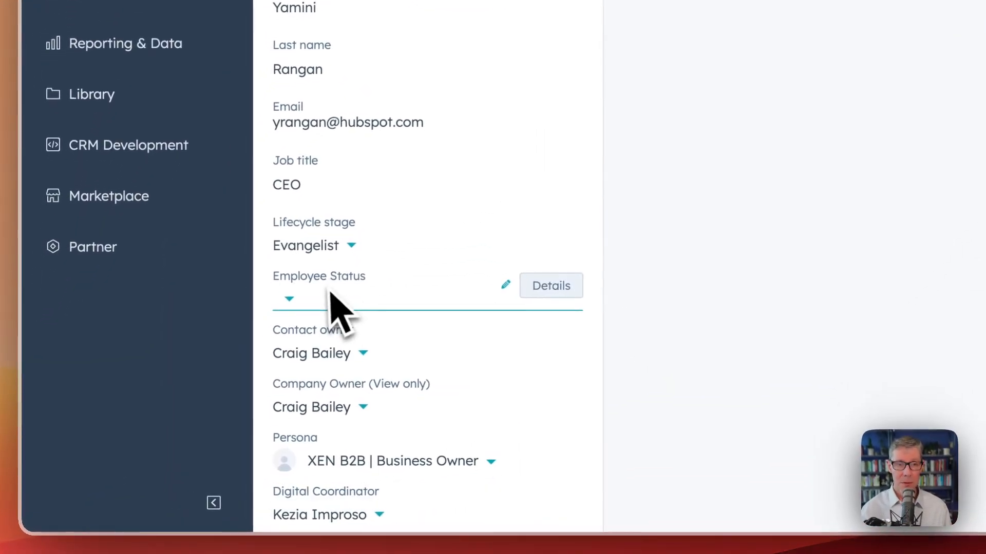
Set the contact's Employee Status to Former Employee and save the change
{"action": "left_click", "coordinate": [328, 298]}
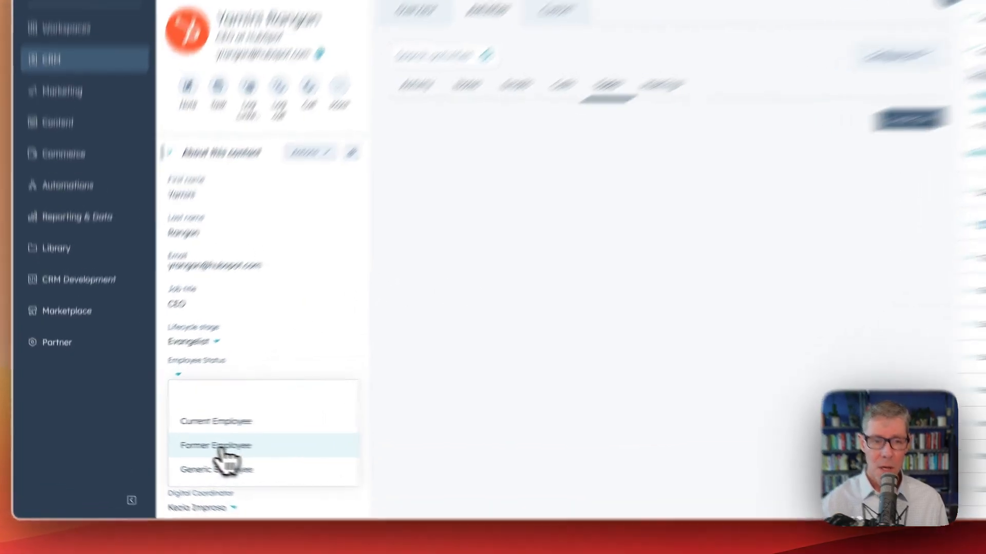
{"action": "left_click", "coordinate": [191, 460]}
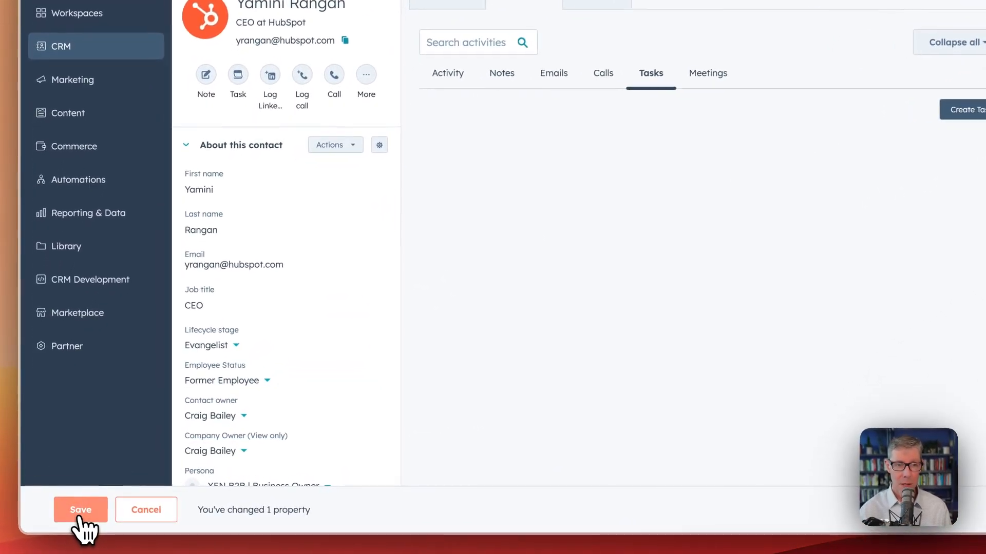
{"action": "left_click", "coordinate": [80, 514]}
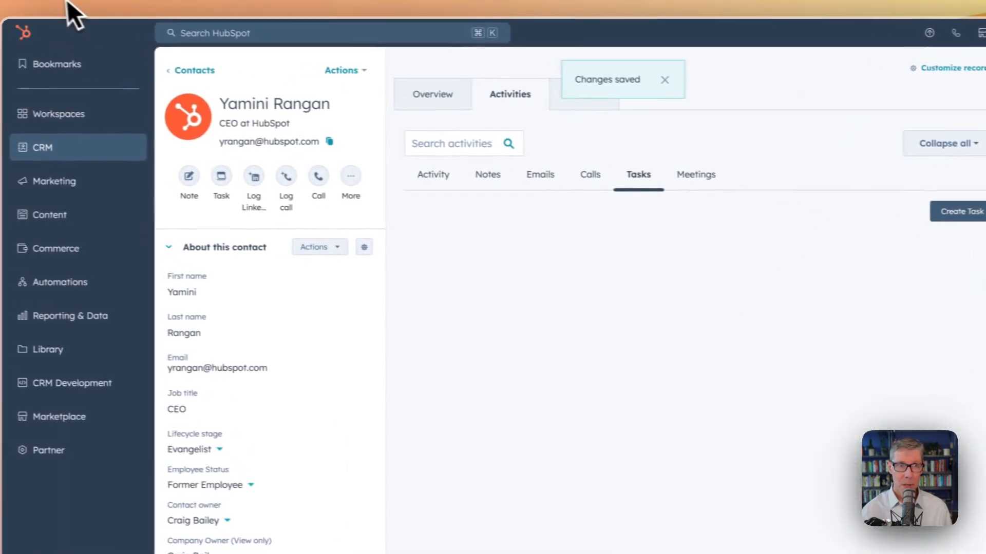
Reload the contact record and expand its upcoming task about updating the new company details
{"action": "left_click", "coordinate": [67, 1]}
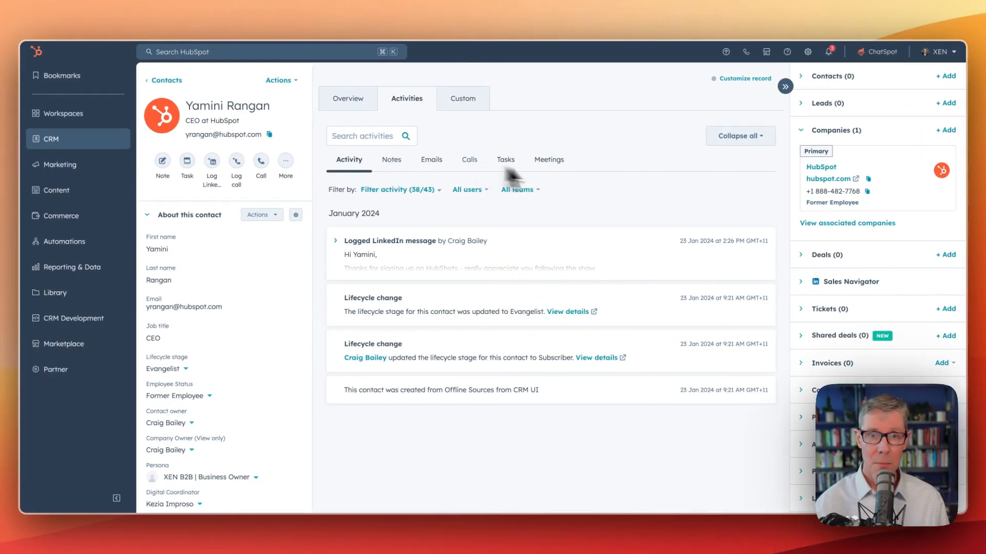
{"action": "left_click", "coordinate": [507, 169]}
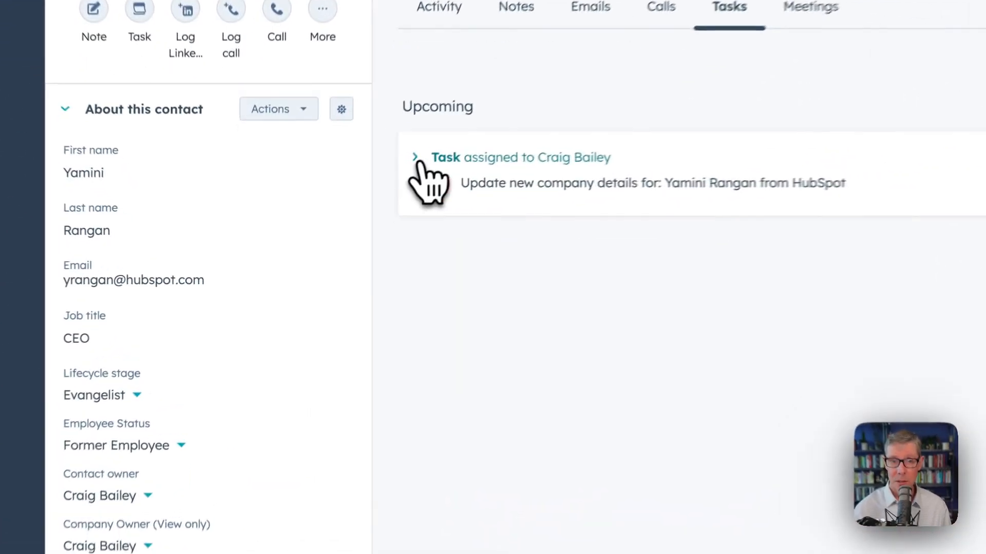
{"action": "left_click", "coordinate": [343, 243]}
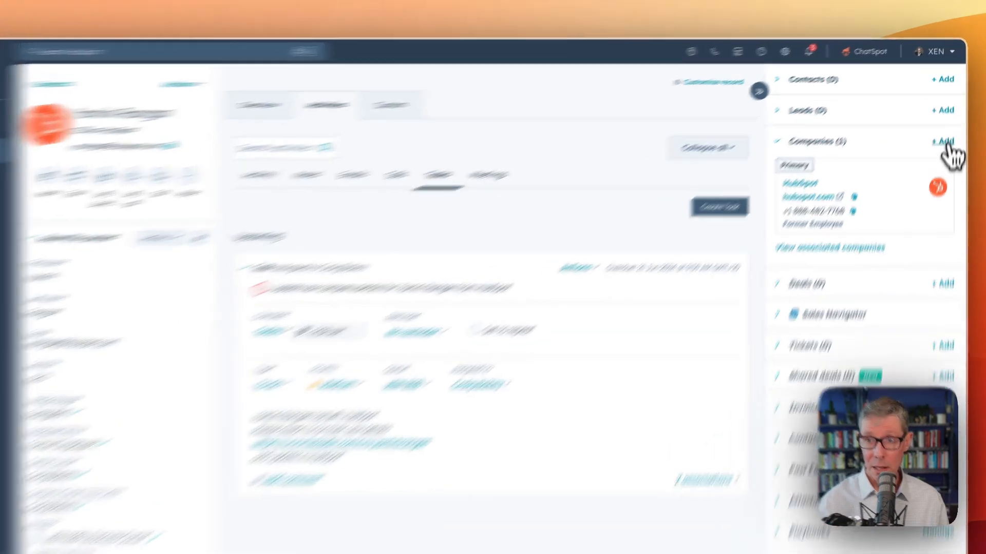
Associate the existing company XEN Systems (xen.com.au) with the contact, replacing HubSpot as the primary company
{"action": "left_click", "coordinate": [945, 130]}
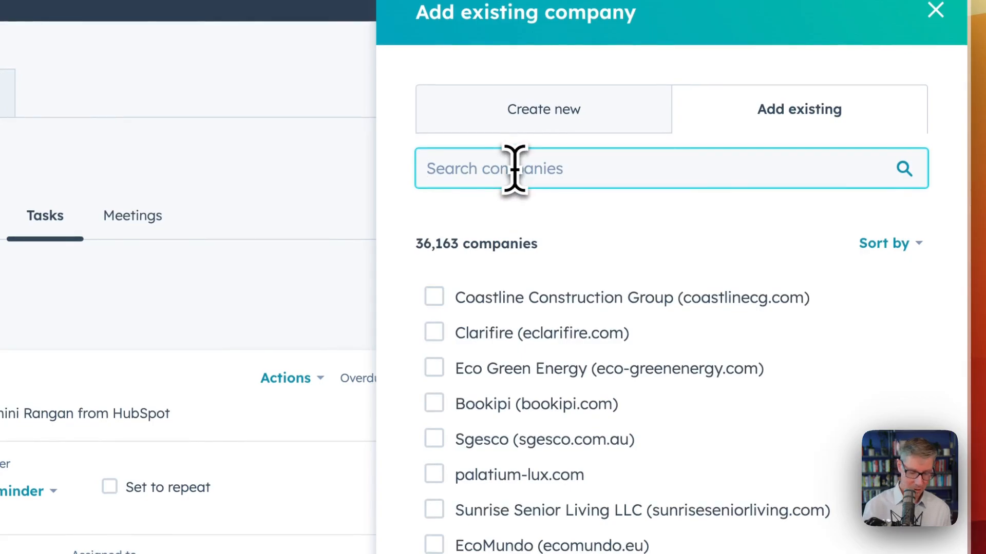
{"action": "type", "text": "xen.com.au"}
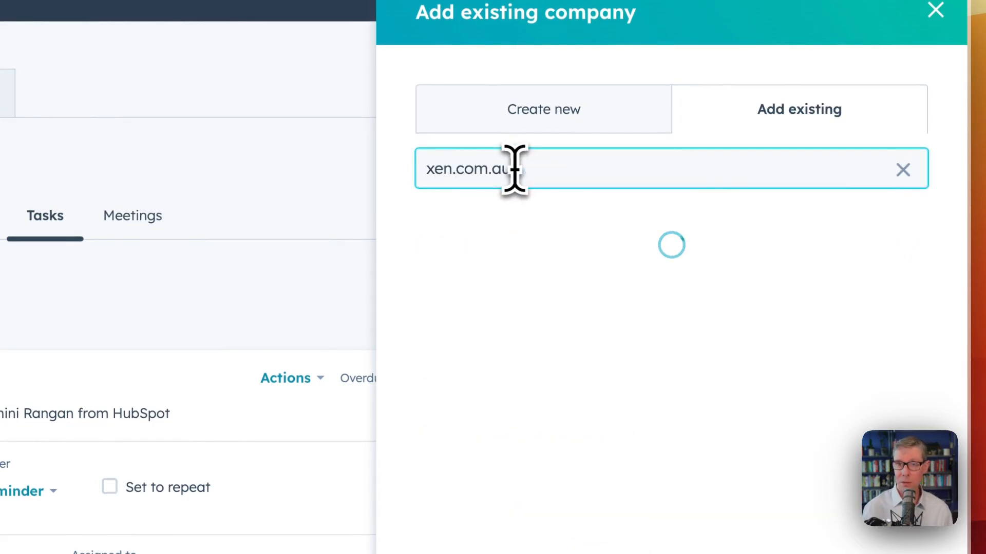
{"action": "left_click", "coordinate": [436, 408]}
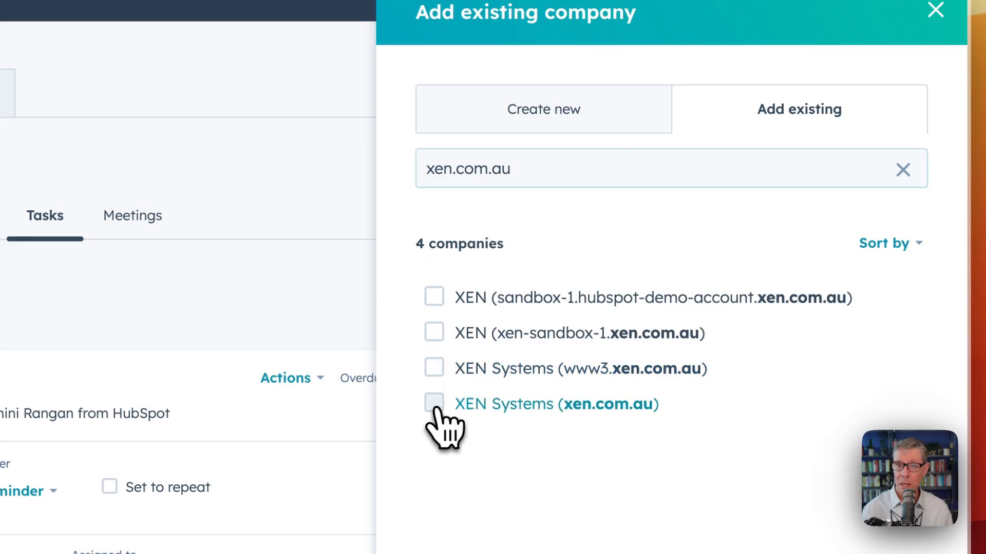
{"action": "left_click", "coordinate": [846, 497]}
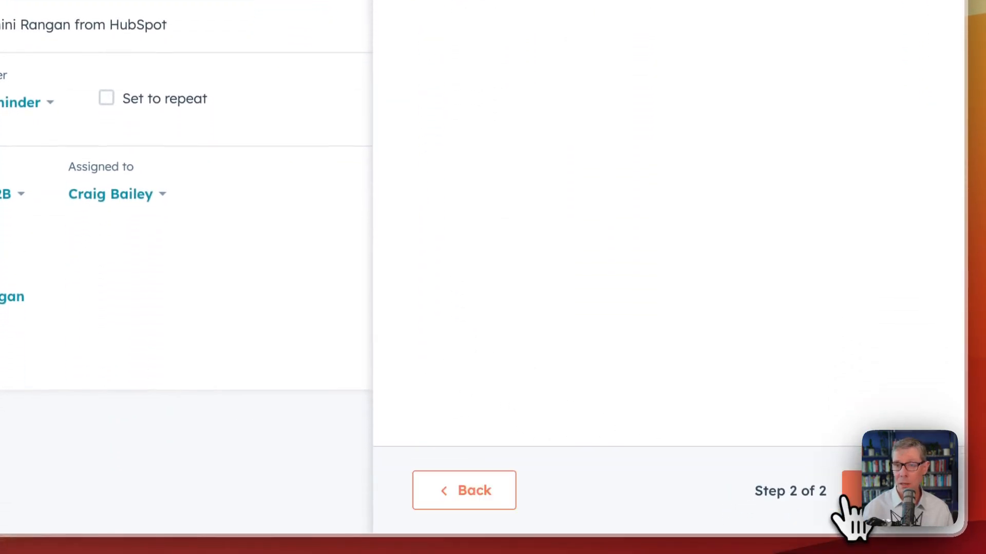
{"action": "left_click", "coordinate": [536, 132]}
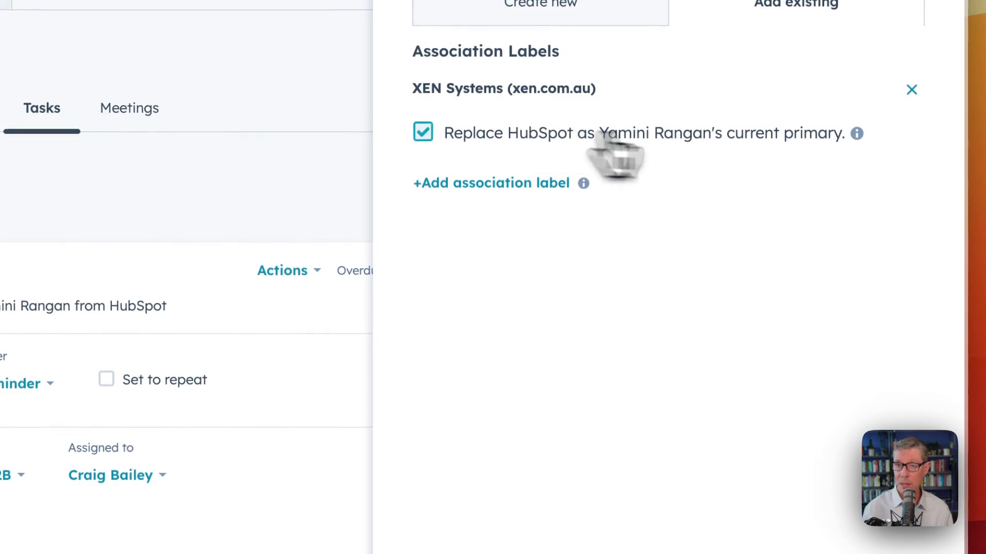
{"action": "left_click", "coordinate": [872, 508]}
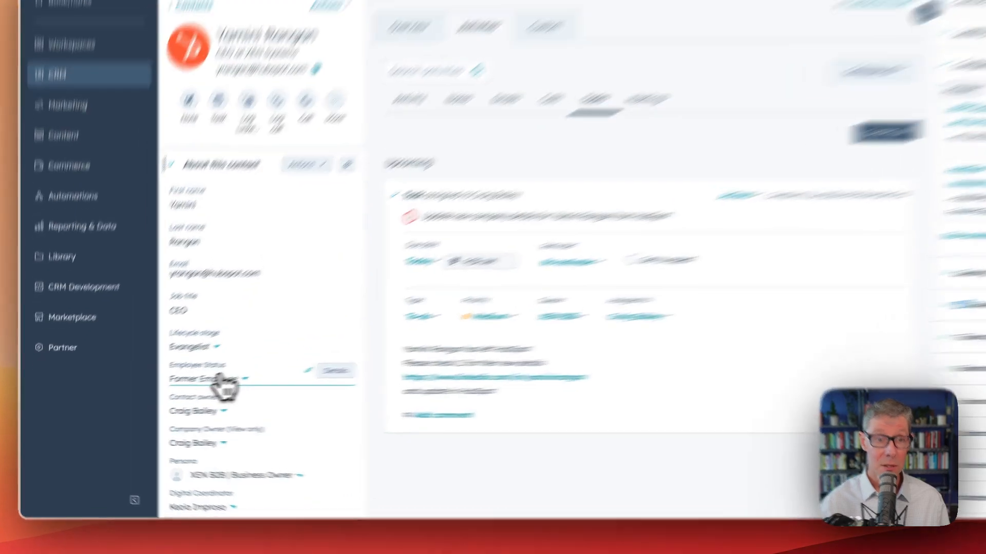
Set the contact's Employee Status to Current Employee and save the change
{"action": "left_click", "coordinate": [187, 396]}
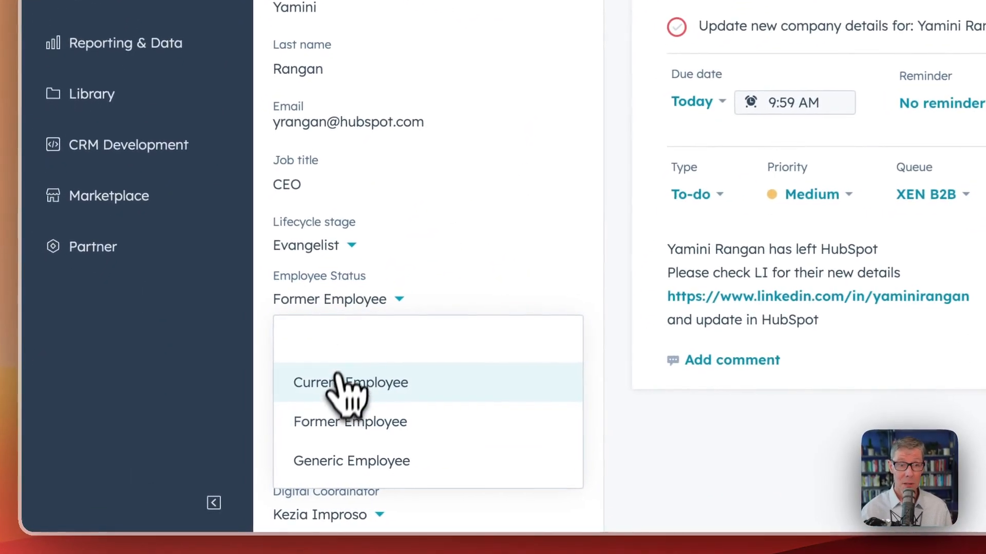
{"action": "left_click", "coordinate": [342, 384]}
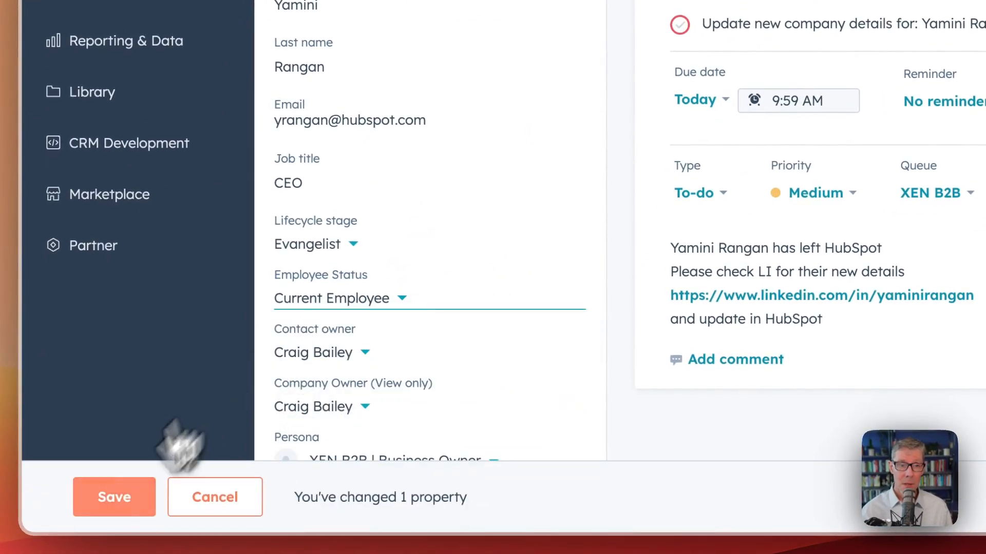
{"action": "left_click", "coordinate": [106, 508]}
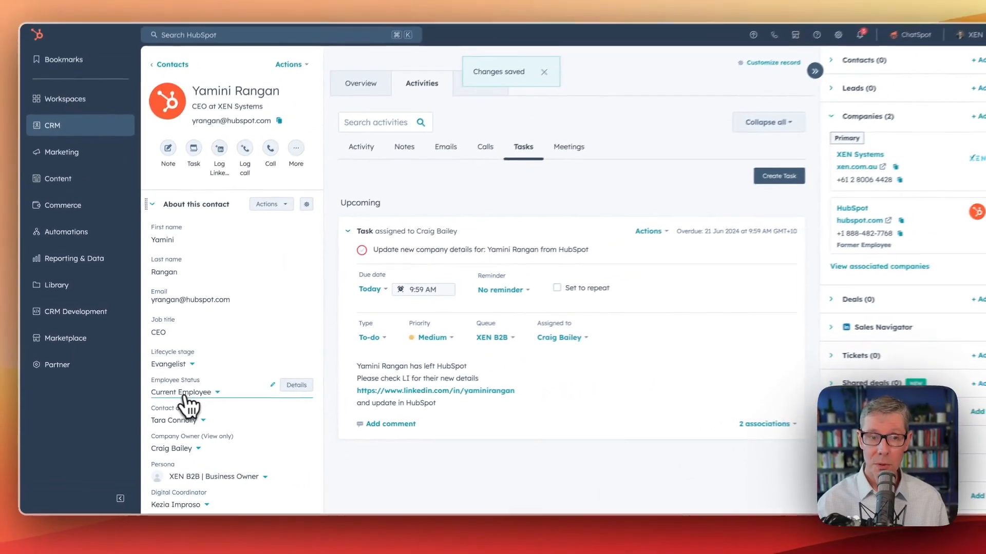
{"action": "mouse_move", "coordinate": [917, 174]}
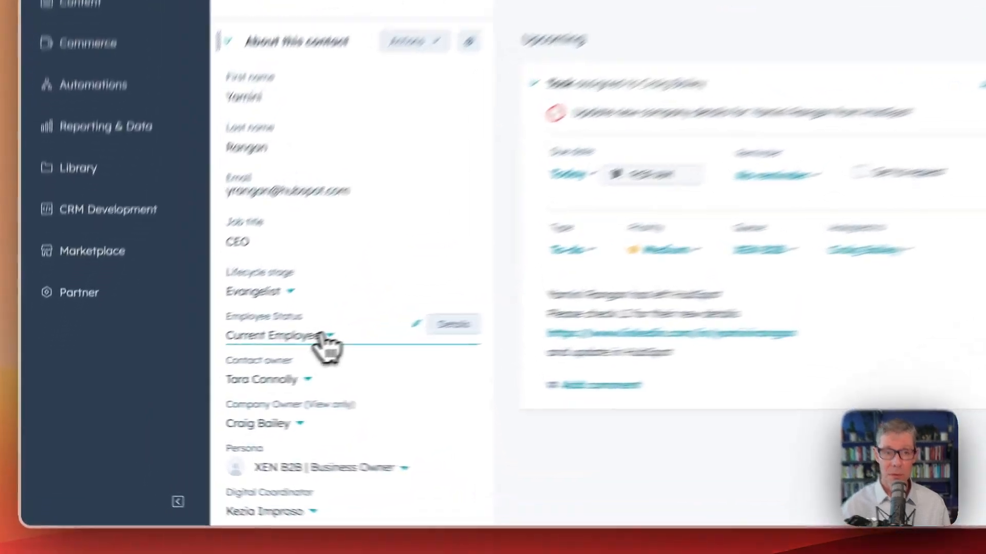
Look through the Employee Status choices on the contact record without changing the selection
{"action": "left_click", "coordinate": [207, 397]}
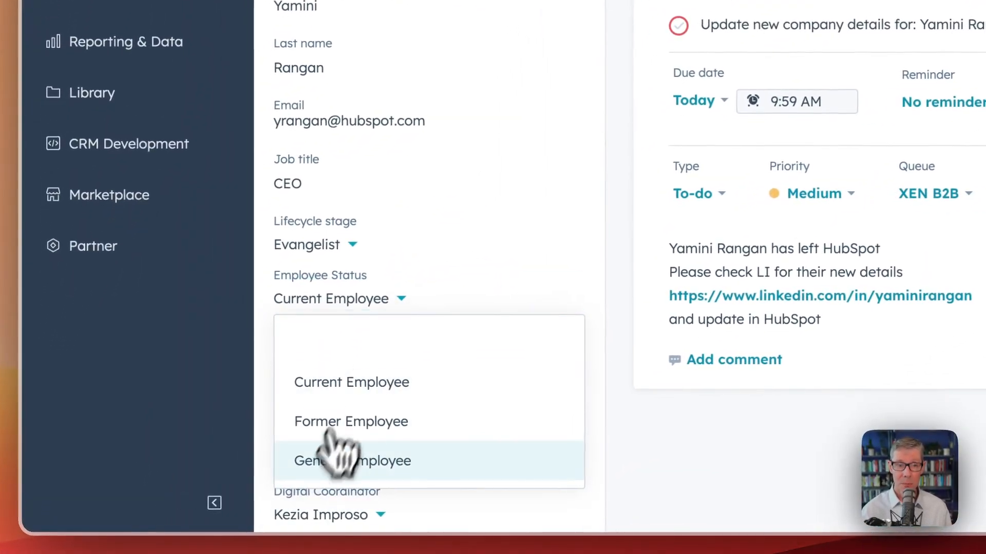
{"action": "left_click", "coordinate": [626, 472]}
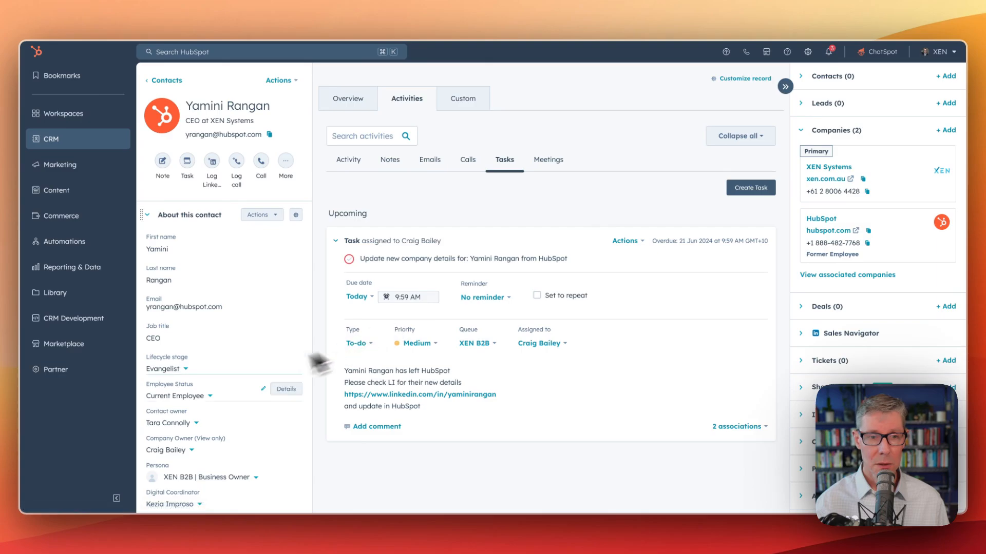
{"action": "left_click", "coordinate": [169, 396]}
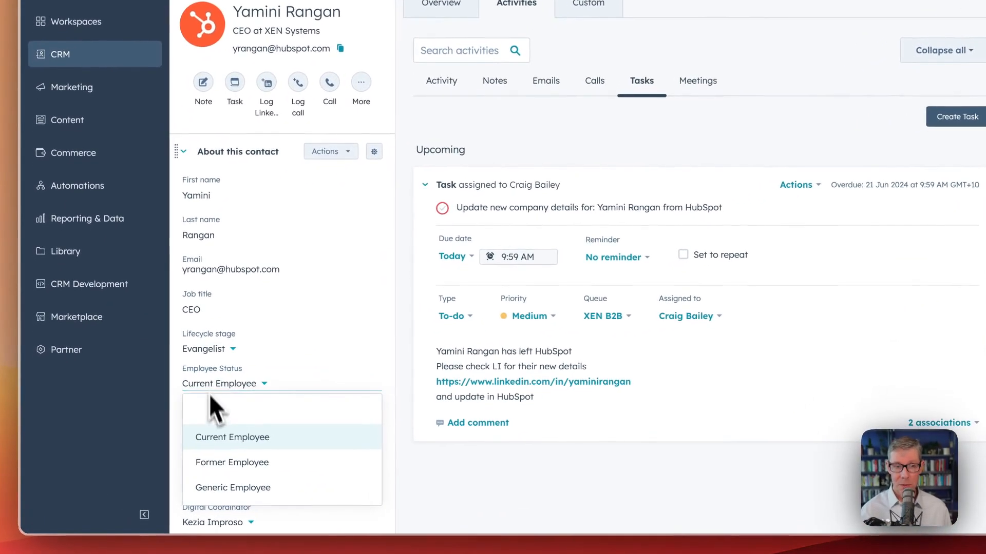
{"action": "left_click", "coordinate": [409, 397]}
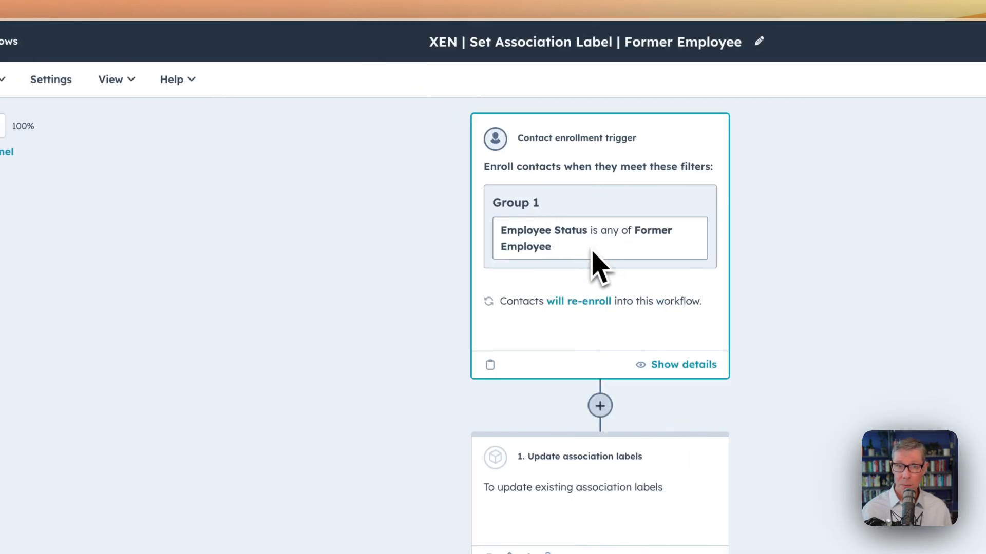
Examine the label choices in the workflow's Update association labels action and the title, due date and notes of its Create task action
{"action": "left_click", "coordinate": [552, 507]}
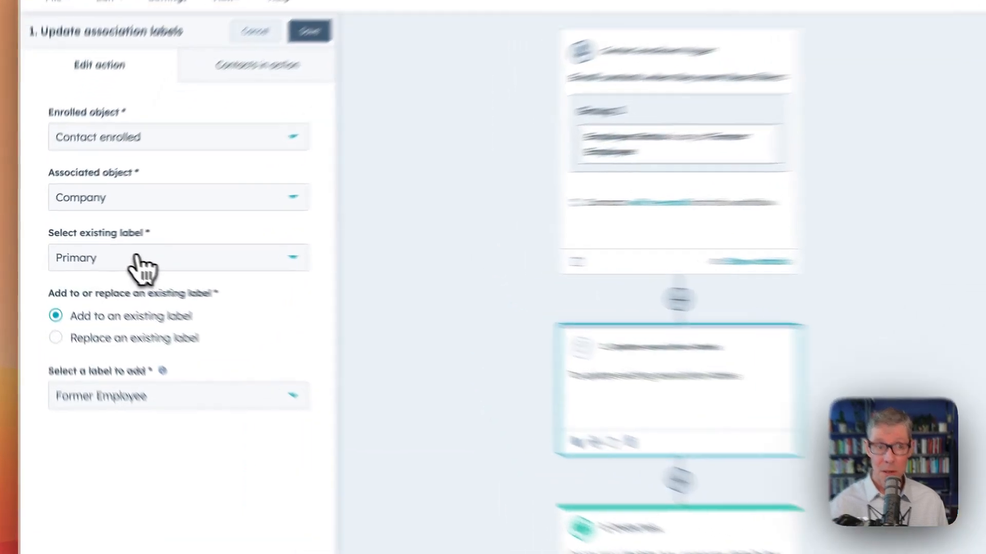
{"action": "left_click", "coordinate": [105, 268]}
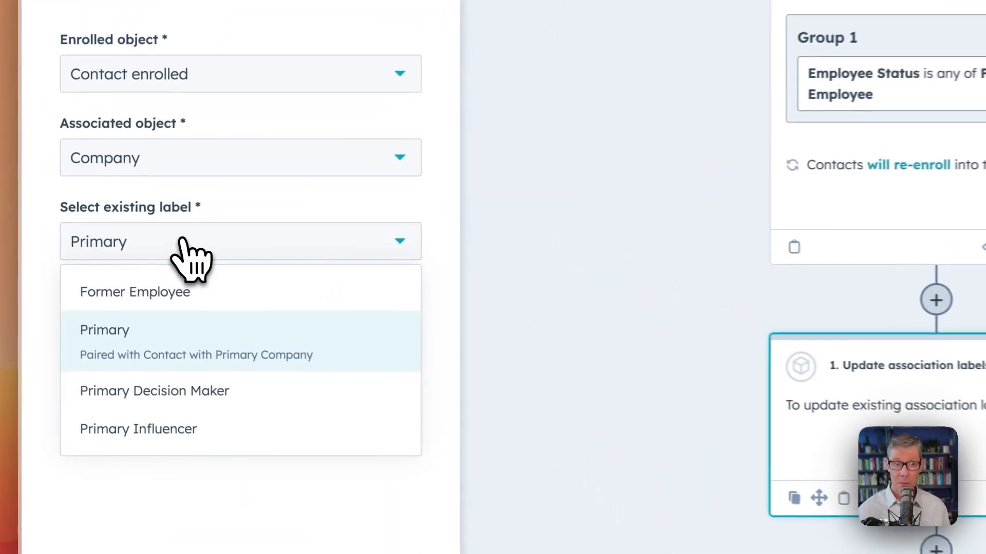
{"action": "left_click", "coordinate": [231, 211]}
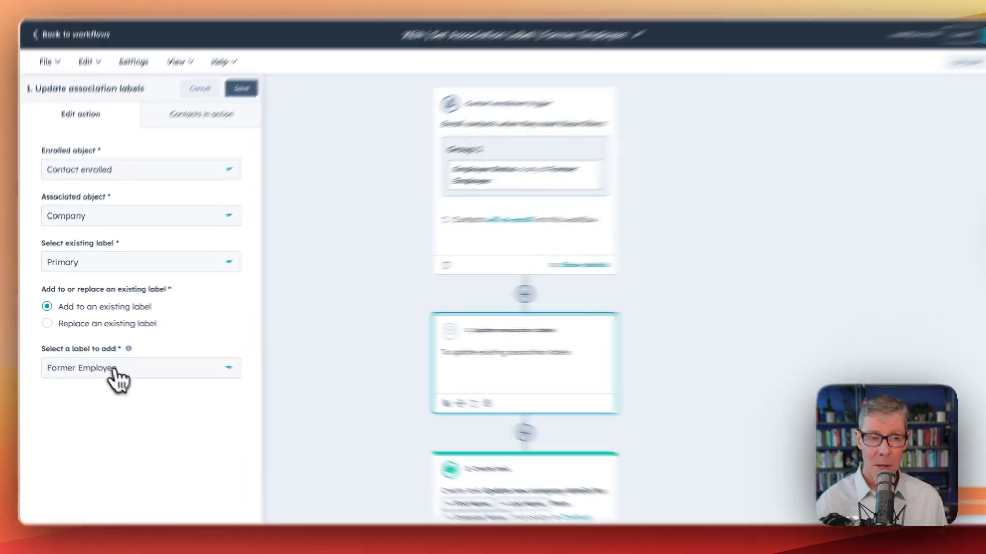
{"action": "left_click", "coordinate": [117, 374]}
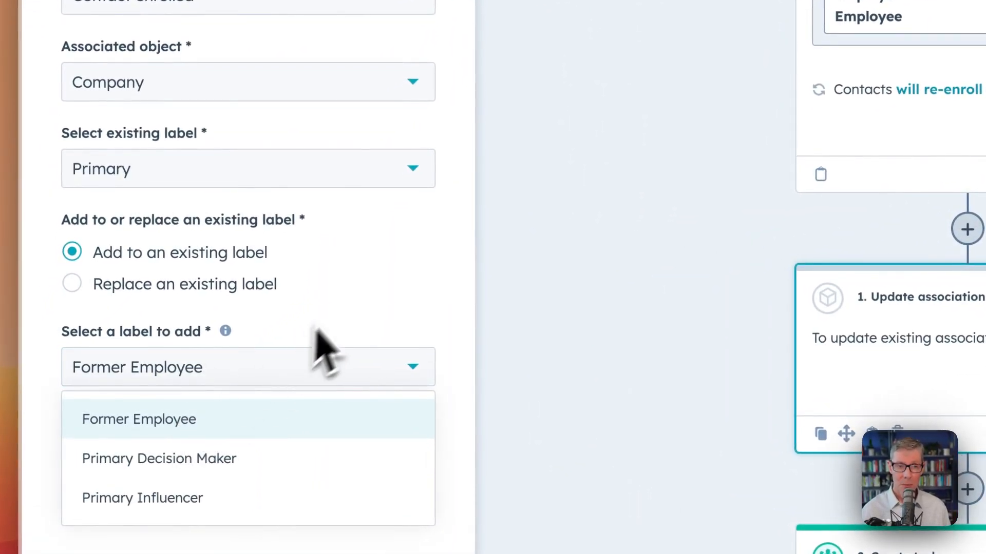
{"action": "left_click", "coordinate": [341, 303]}
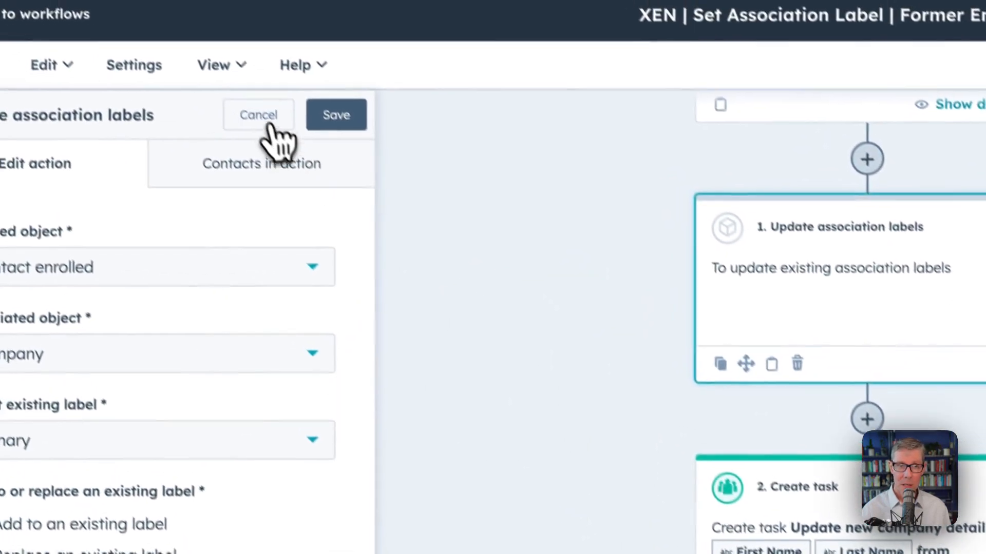
{"action": "left_click", "coordinate": [269, 128]}
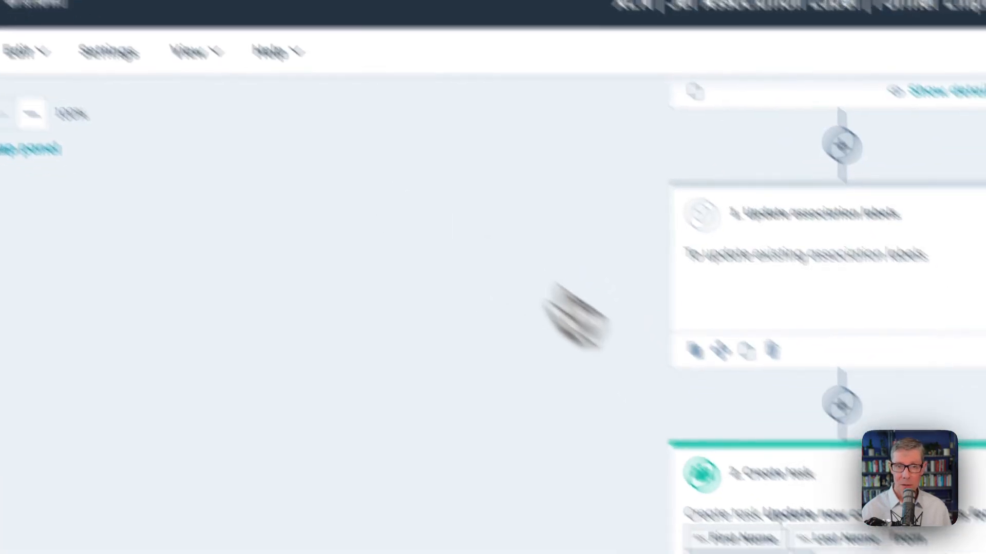
{"action": "left_click", "coordinate": [749, 328]}
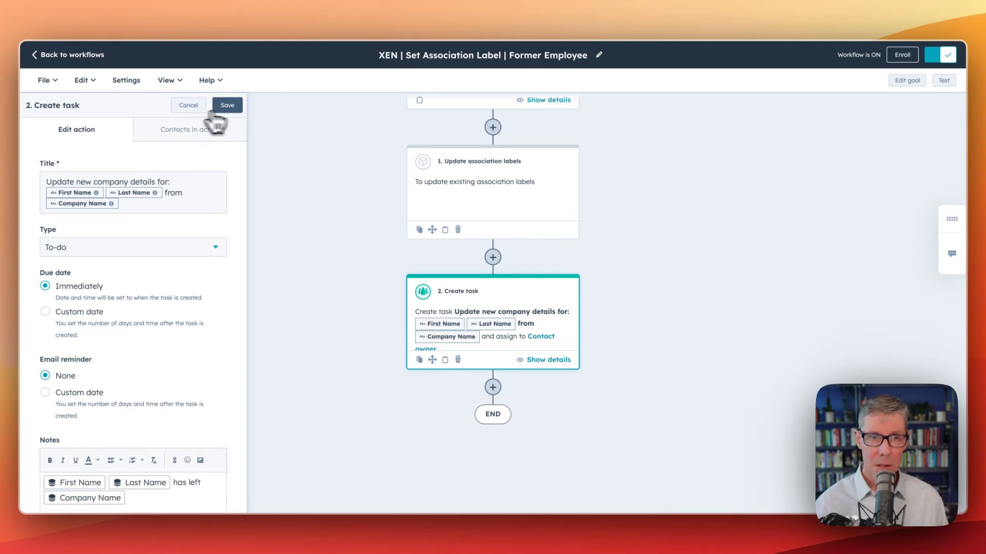
{"action": "scroll", "coordinate": [102, 444], "scroll_direction": "down", "scroll_amount": 3}
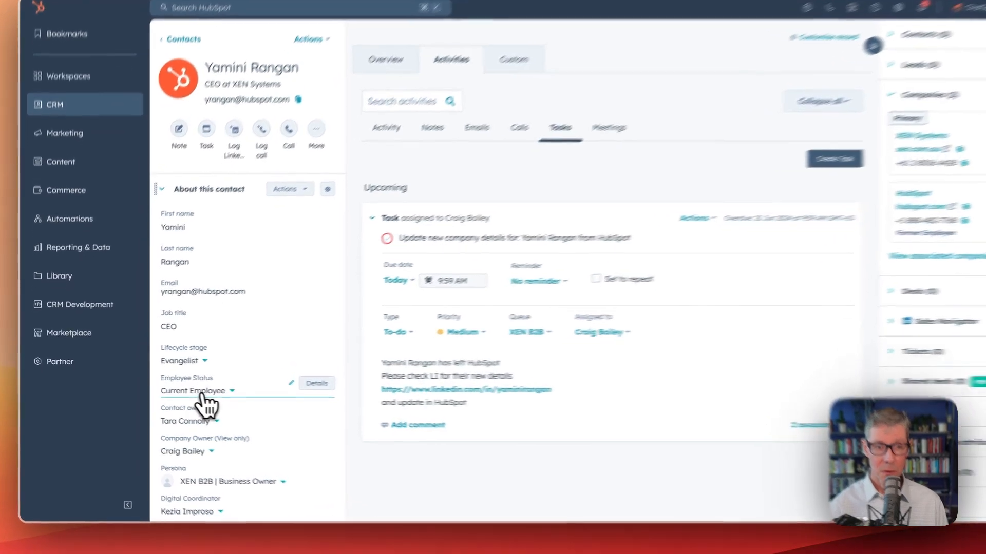
Clear the contact's Employee Status to the blank option and save the change
{"action": "left_click", "coordinate": [180, 401]}
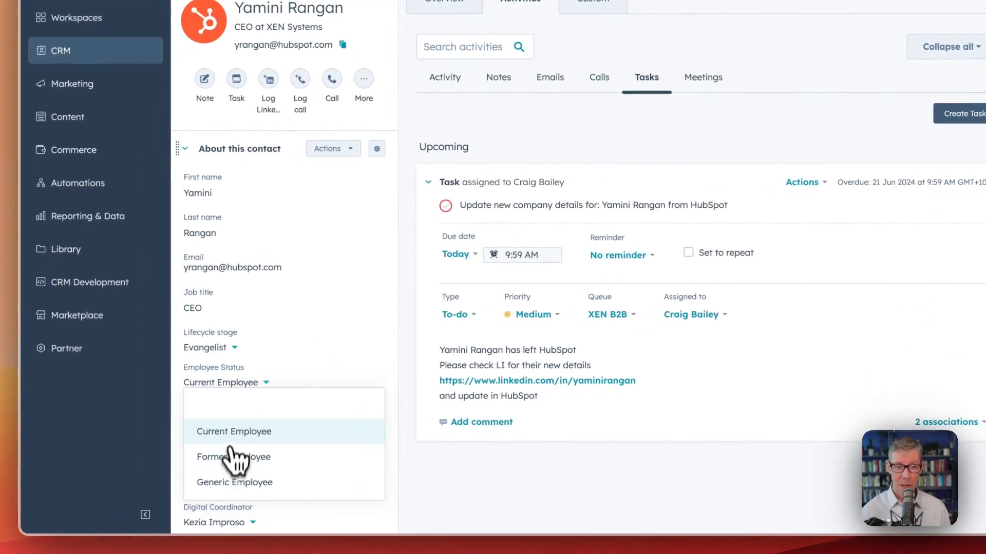
{"action": "left_click", "coordinate": [236, 416]}
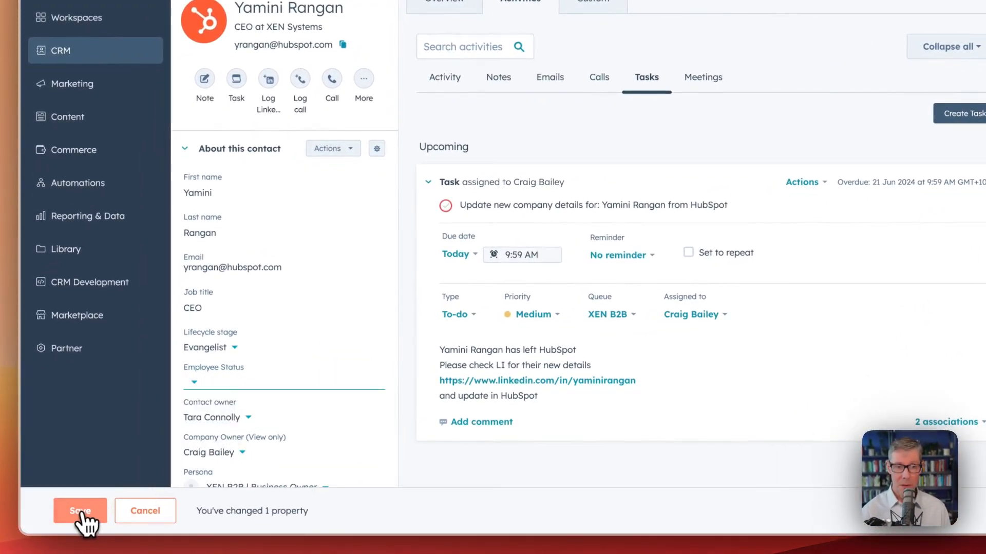
{"action": "left_click", "coordinate": [82, 513]}
Remove XEN Systems as the contact's primary company and make HubSpot (hubspot.com) the primary company instead
{"action": "left_click", "coordinate": [932, 154]}
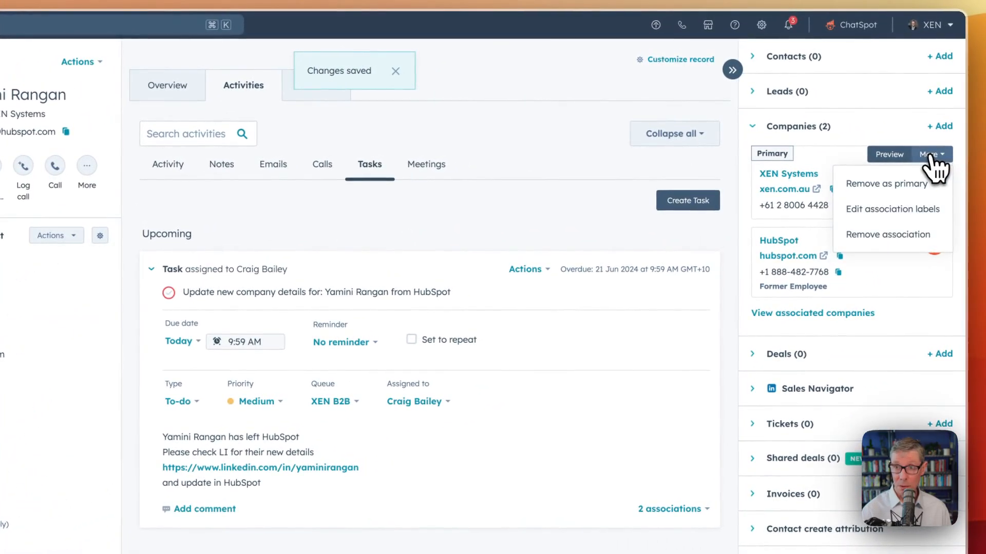
{"action": "left_click", "coordinate": [896, 185]}
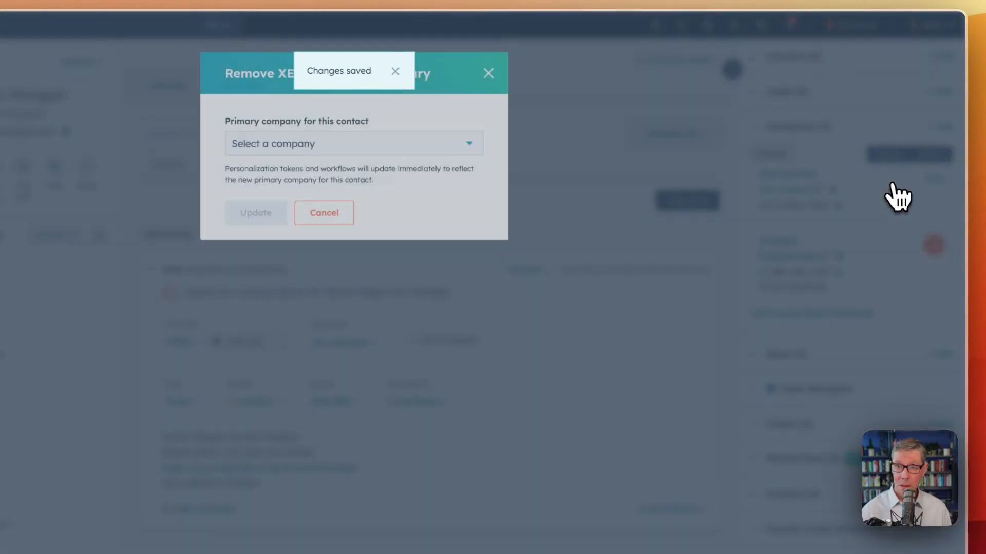
{"action": "left_click", "coordinate": [286, 151]}
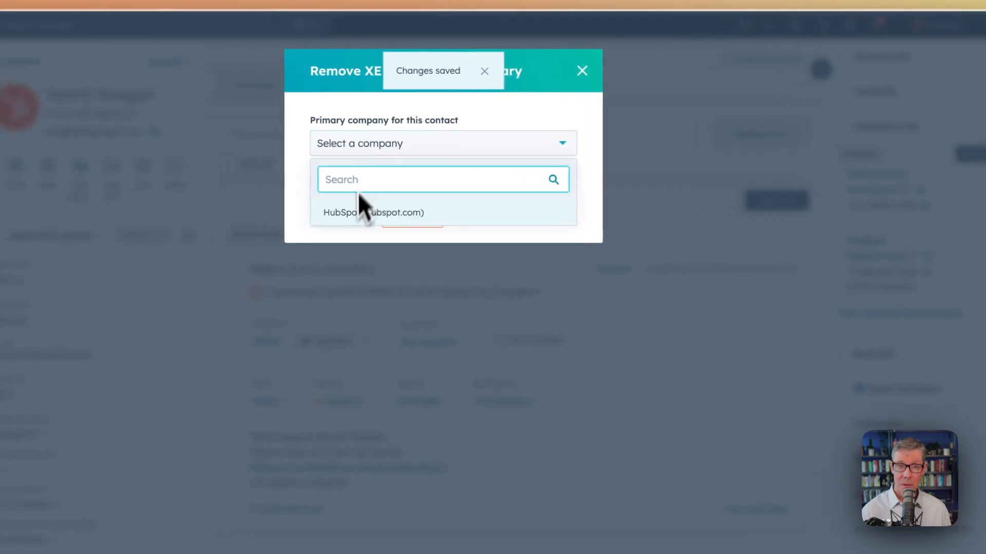
{"action": "left_click", "coordinate": [353, 210]}
{"action": "left_click", "coordinate": [342, 215]}
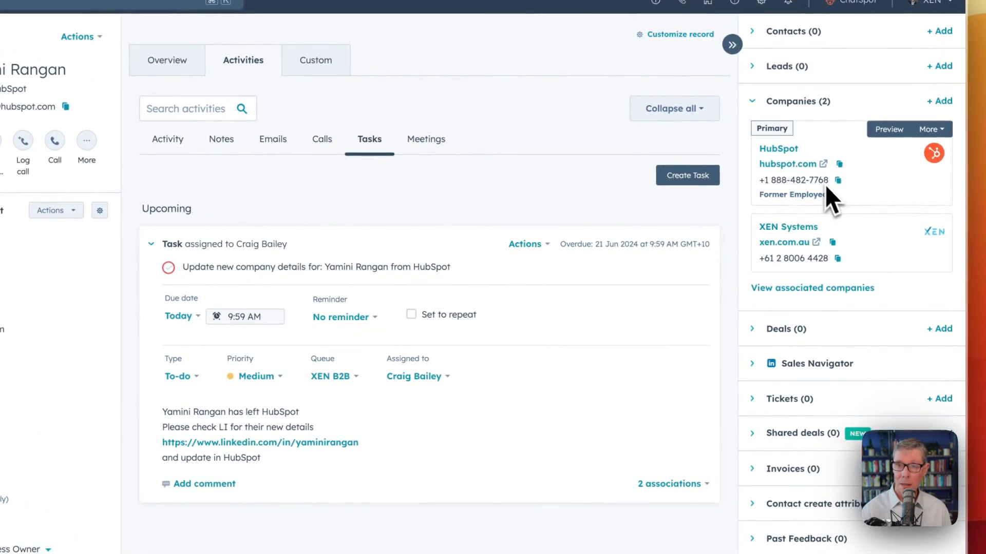
Remove the XEN Systems company association from the contact and confirm the removal
{"action": "mouse_move", "coordinate": [895, 227]}
{"action": "left_click", "coordinate": [944, 223]}
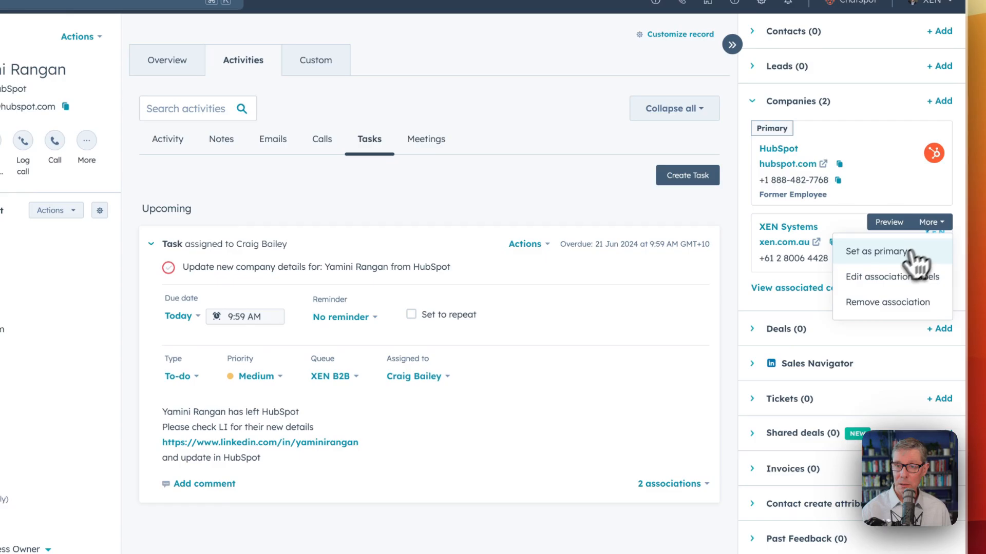
{"action": "left_click", "coordinate": [865, 304]}
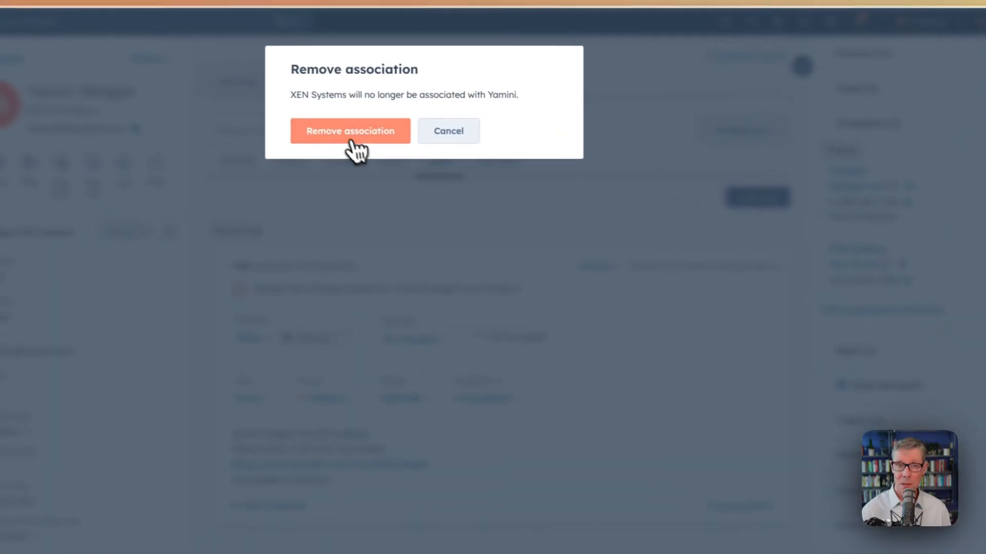
{"action": "left_click", "coordinate": [383, 139]}
Remove the Former Employee label from the contact's HubSpot company association and update it
{"action": "mouse_move", "coordinate": [841, 229]}
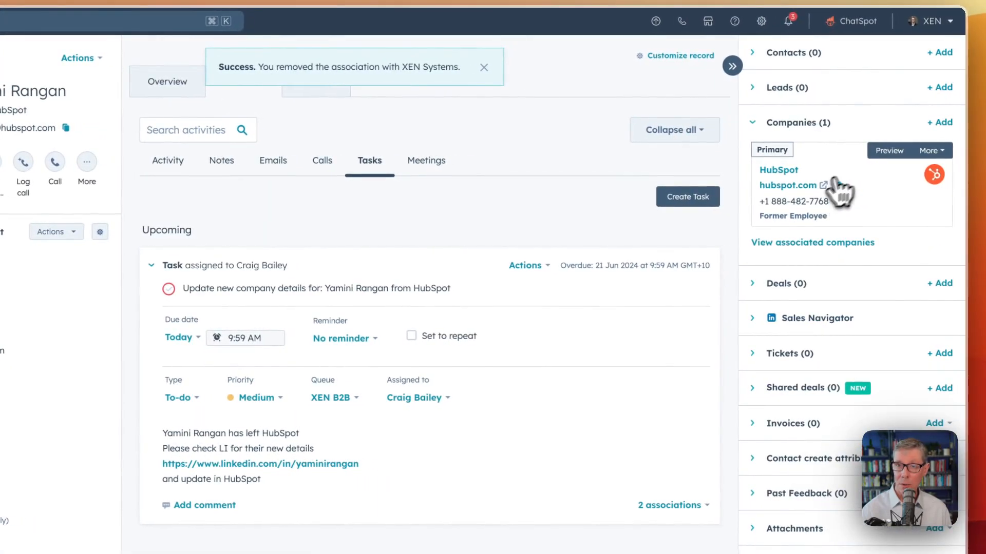
{"action": "left_click", "coordinate": [952, 153]}
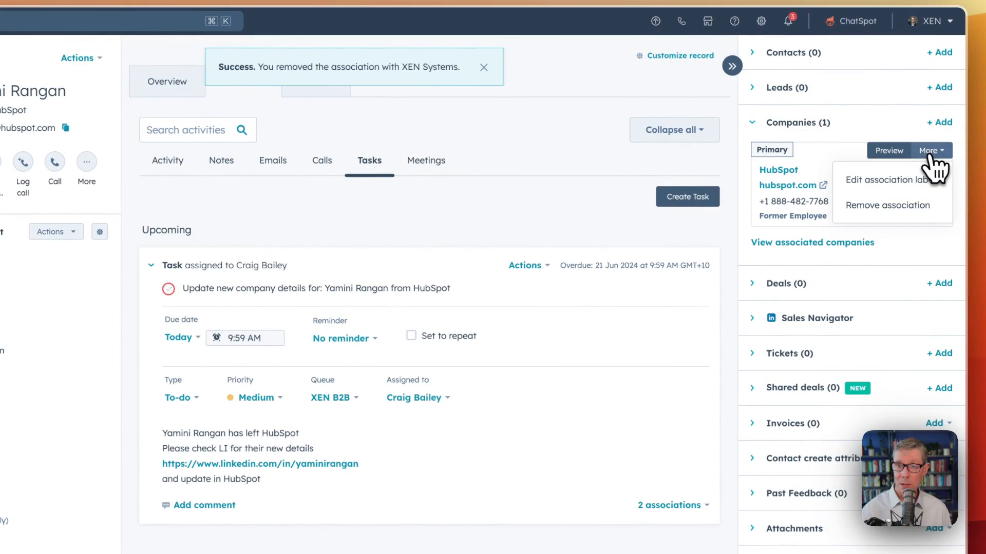
{"action": "left_click", "coordinate": [883, 188]}
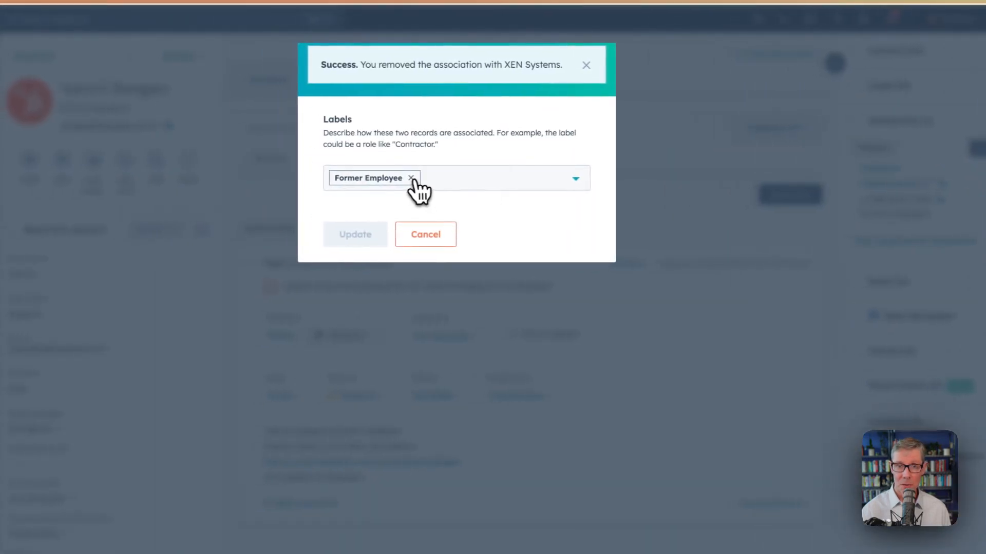
{"action": "left_click", "coordinate": [309, 180]}
{"action": "left_click", "coordinate": [352, 236]}
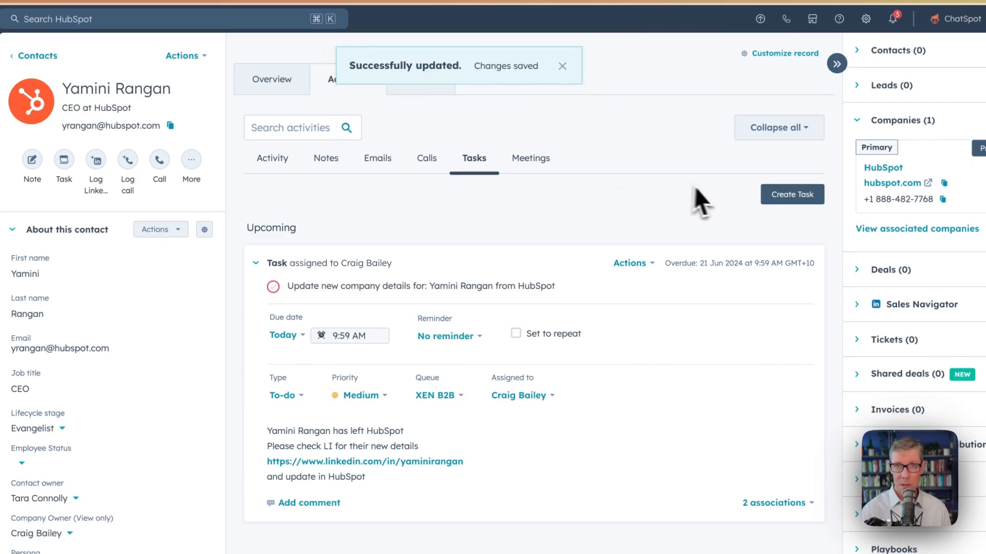